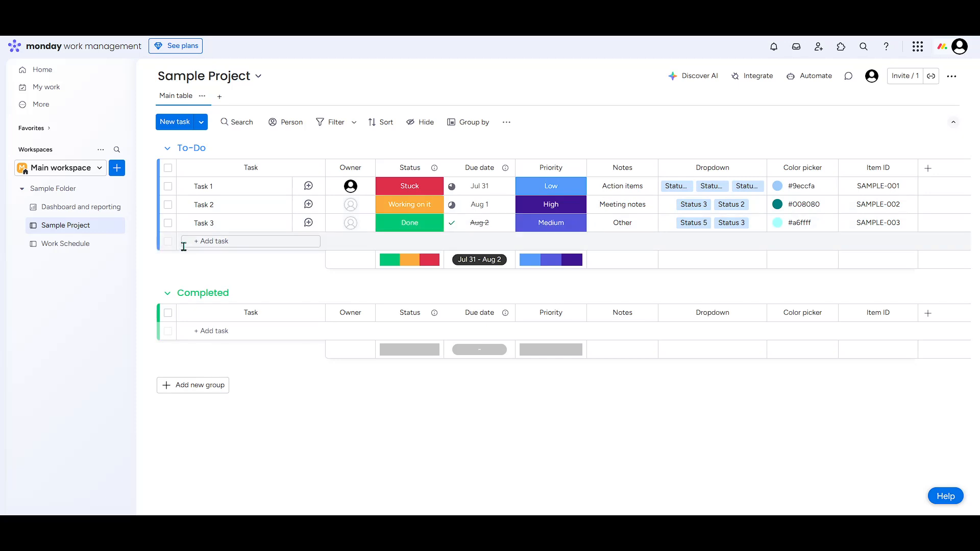
# Add a task named "Task 4" to the To-Do group
pyautogui.click(168, 246)
pyautogui.click(168, 244)
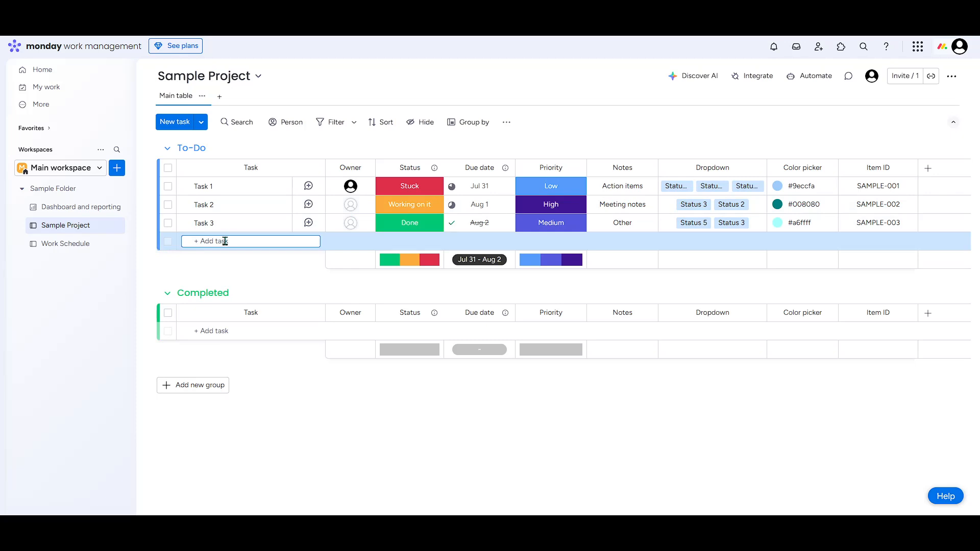
pyautogui.write('Task 4')
pyautogui.press('Return')
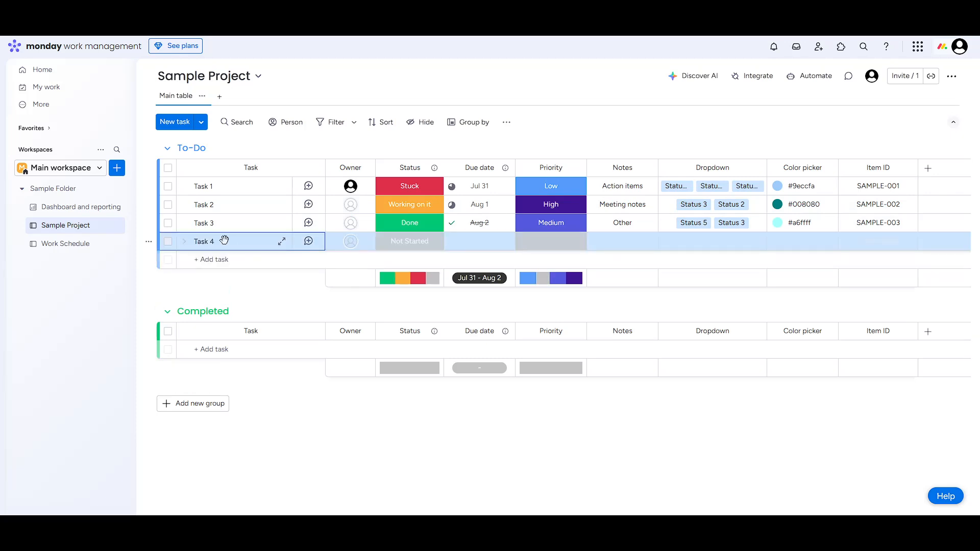
# Set Task 4's status to Done and its priority to High
pyautogui.click(410, 248)
pyautogui.click(410, 273)
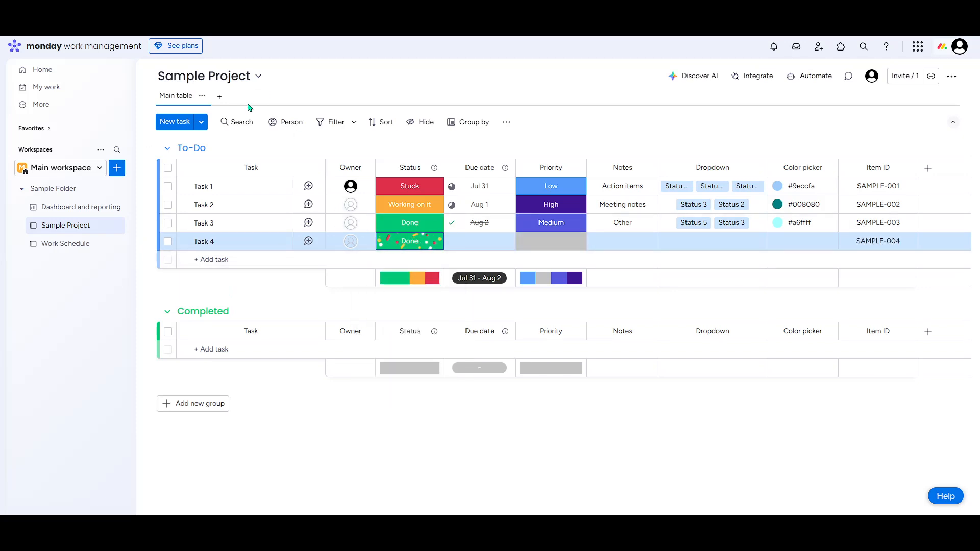
pyautogui.click(559, 246)
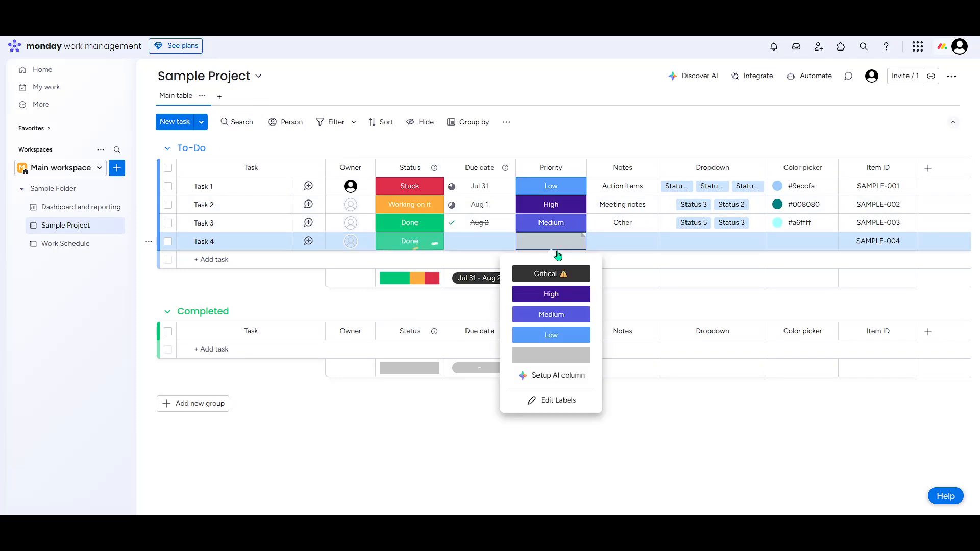
pyautogui.click(564, 295)
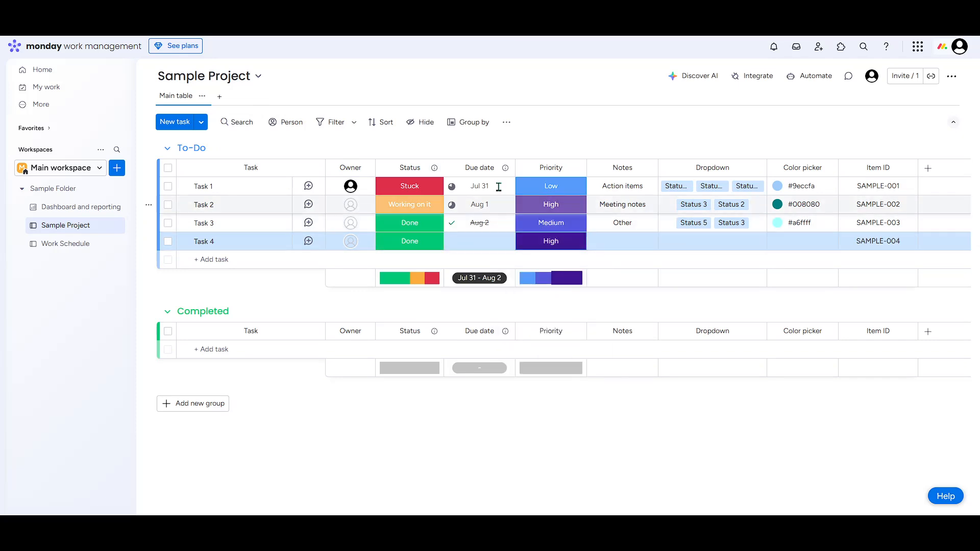
# Add a customizable view to the Sample Project board and place a Chart widget in it
pyautogui.click(219, 98)
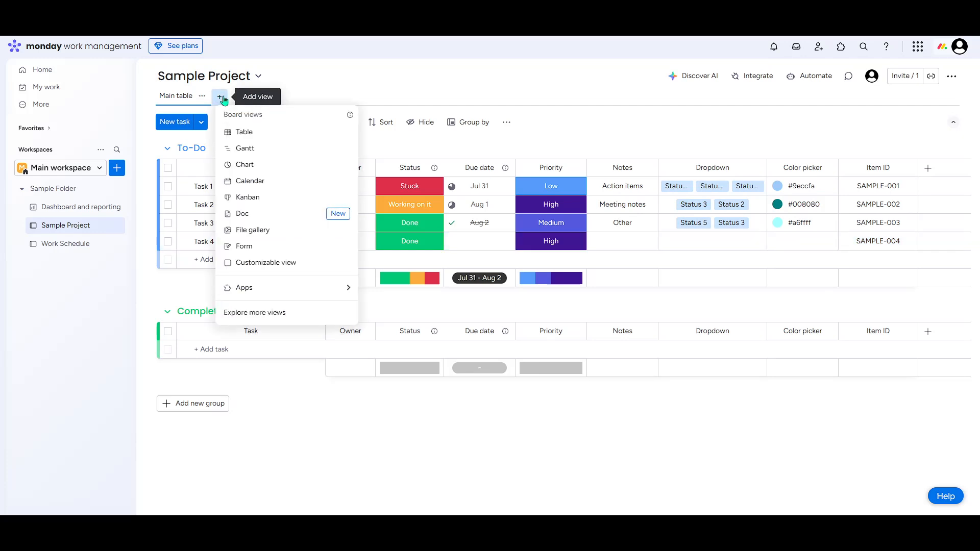
pyautogui.click(250, 96)
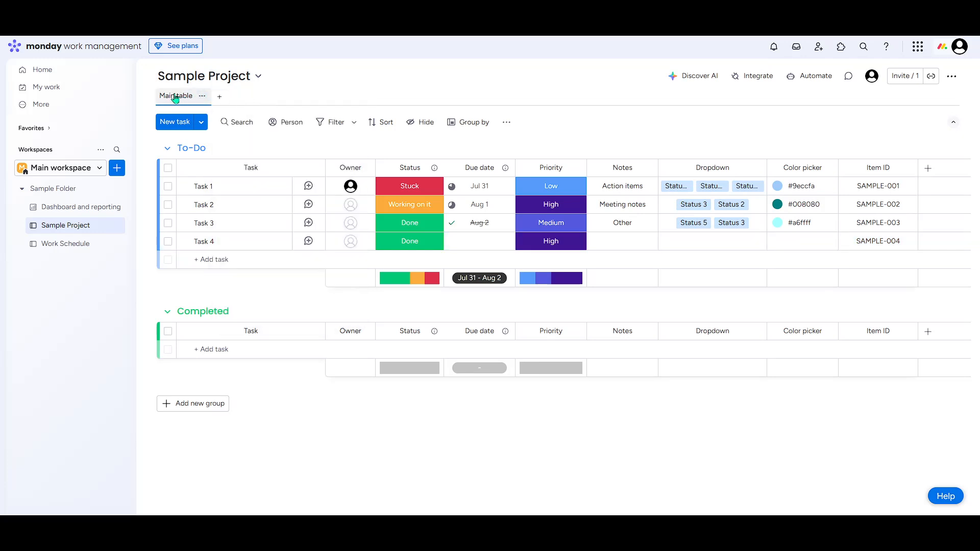
pyautogui.click(217, 99)
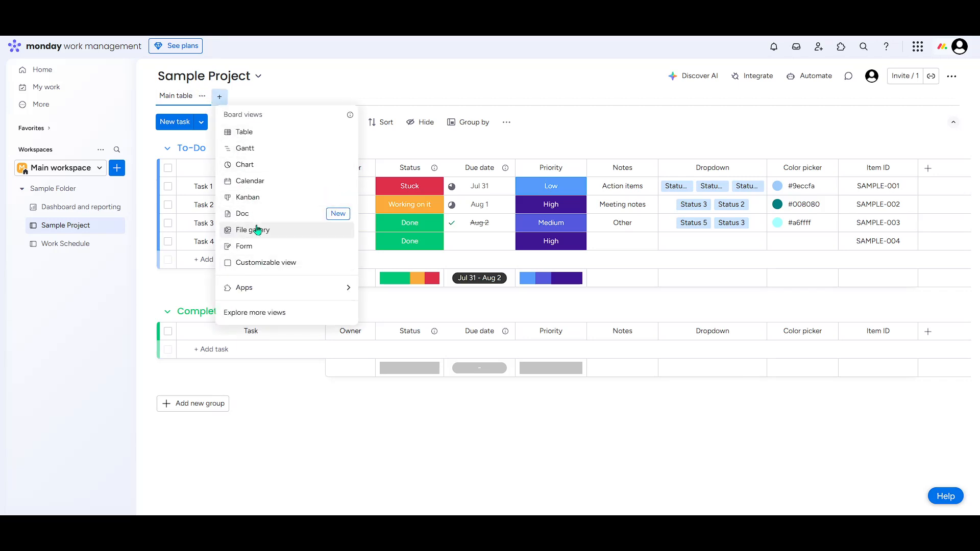
pyautogui.click(260, 266)
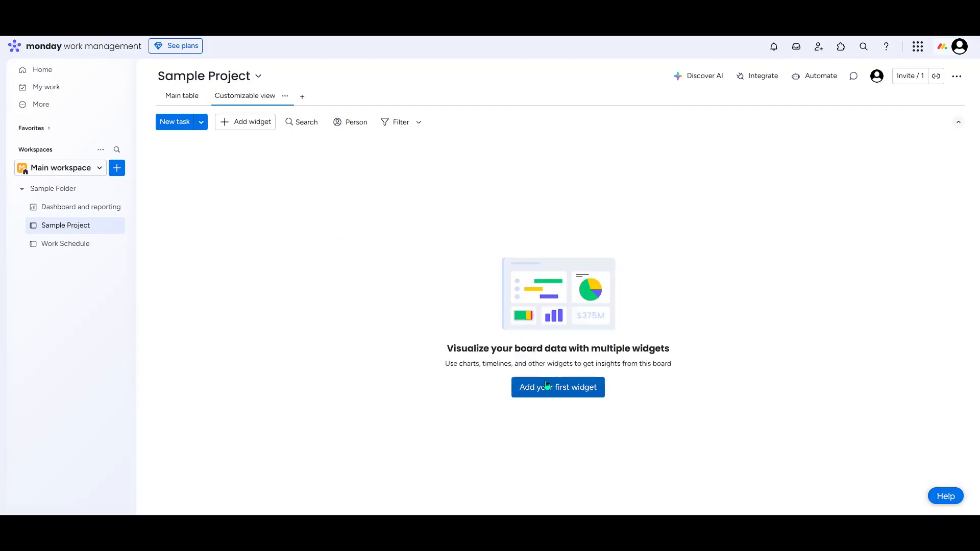
pyautogui.click(247, 122)
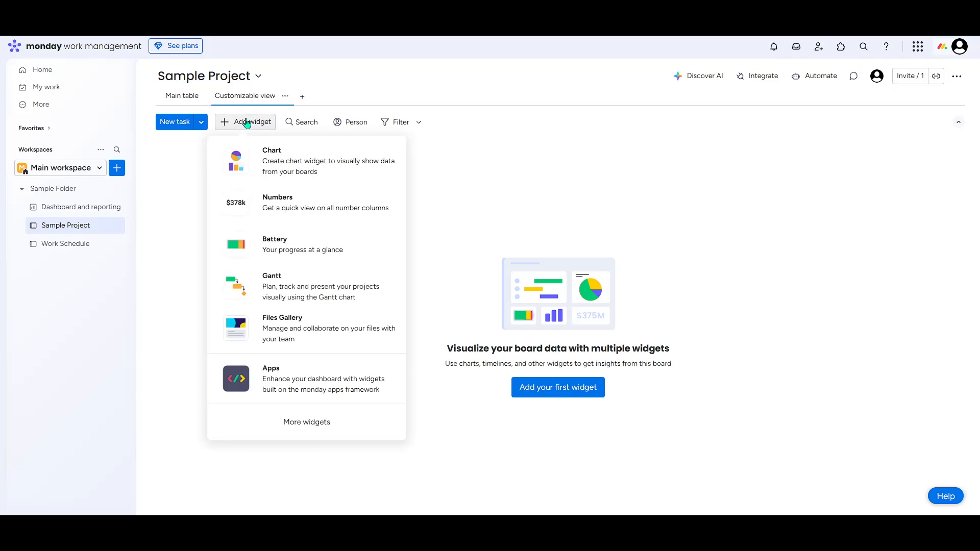
pyautogui.click(290, 169)
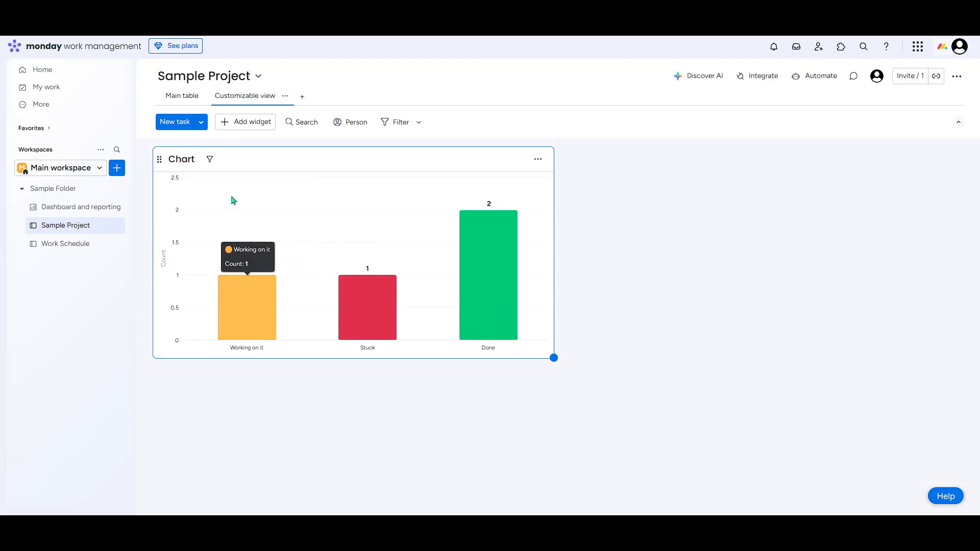
# Inspect the tasks behind the chart's Done bar and return to the customizable view
pyautogui.click(183, 159)
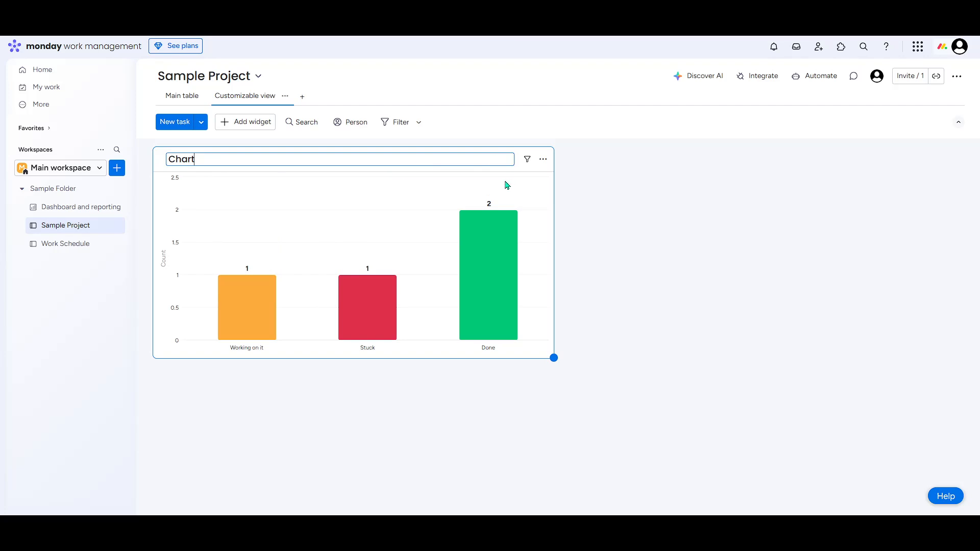
pyautogui.click(231, 193)
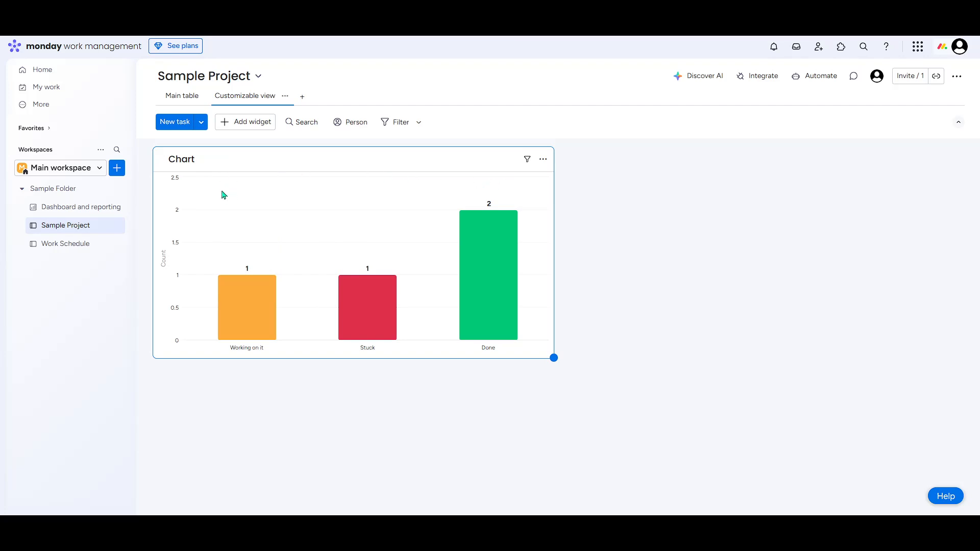
pyautogui.click(493, 262)
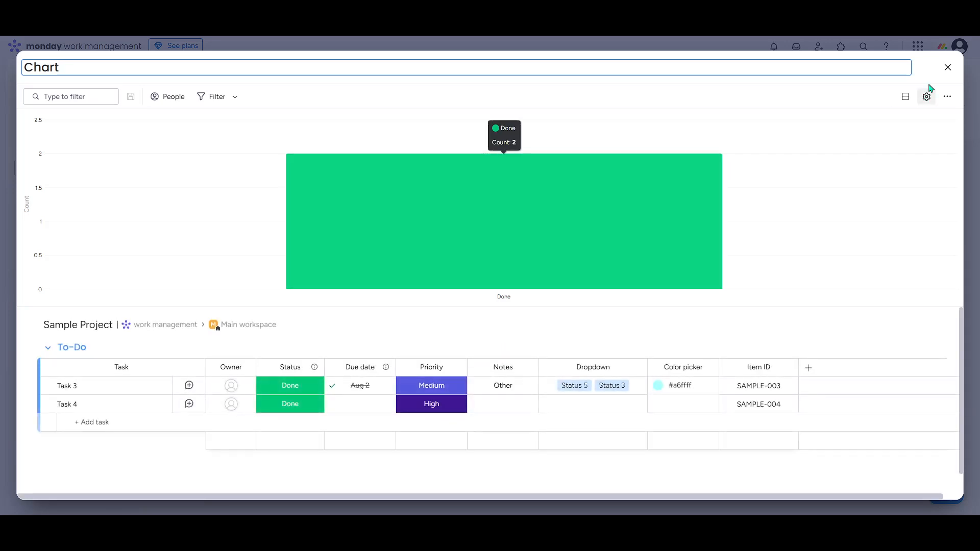
pyautogui.click(948, 68)
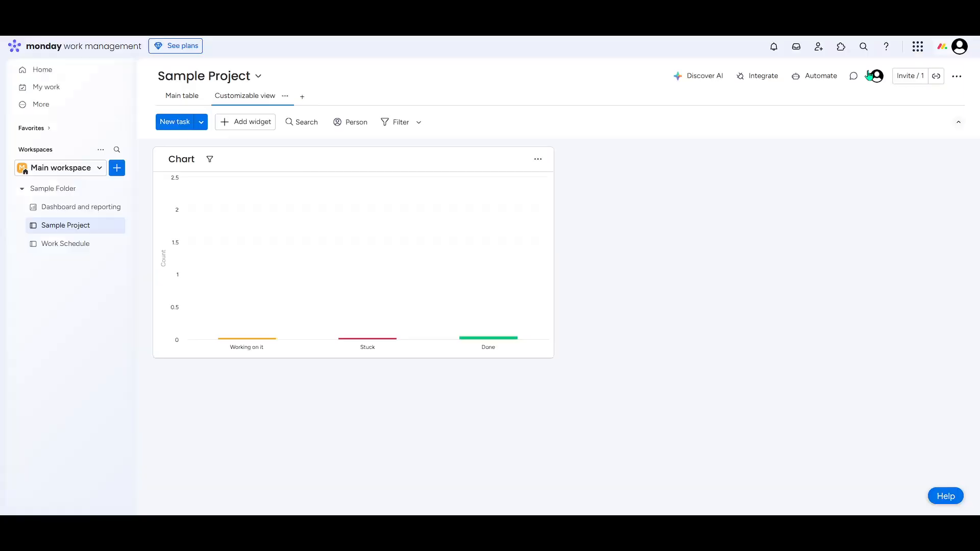
# Start an advanced filter on the Chart widget with Priority as the column
pyautogui.click(210, 159)
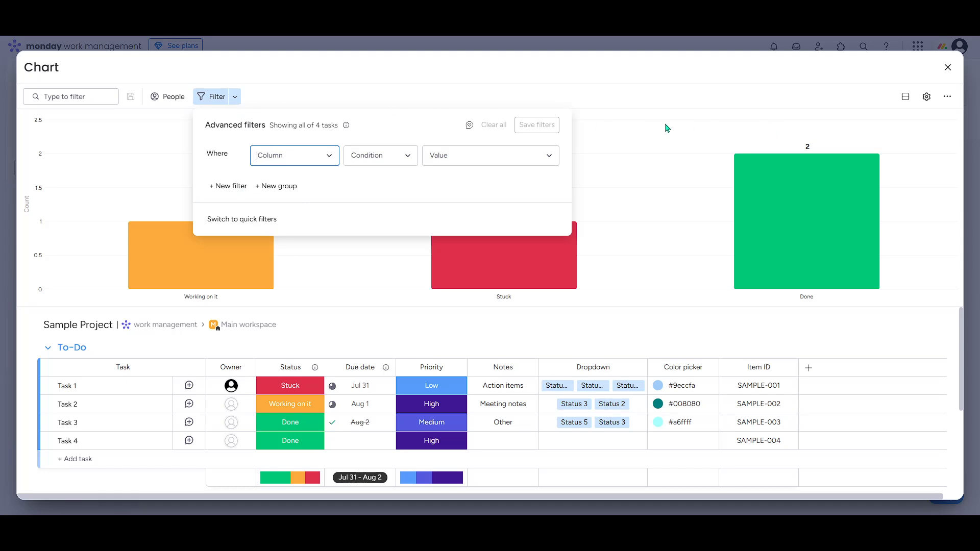
pyautogui.click(330, 158)
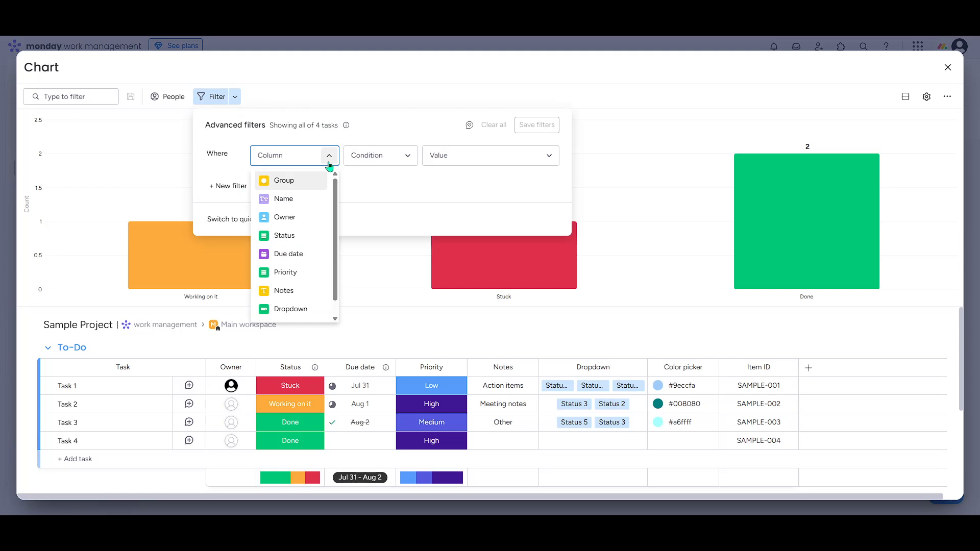
pyautogui.click(328, 166)
pyautogui.click(327, 166)
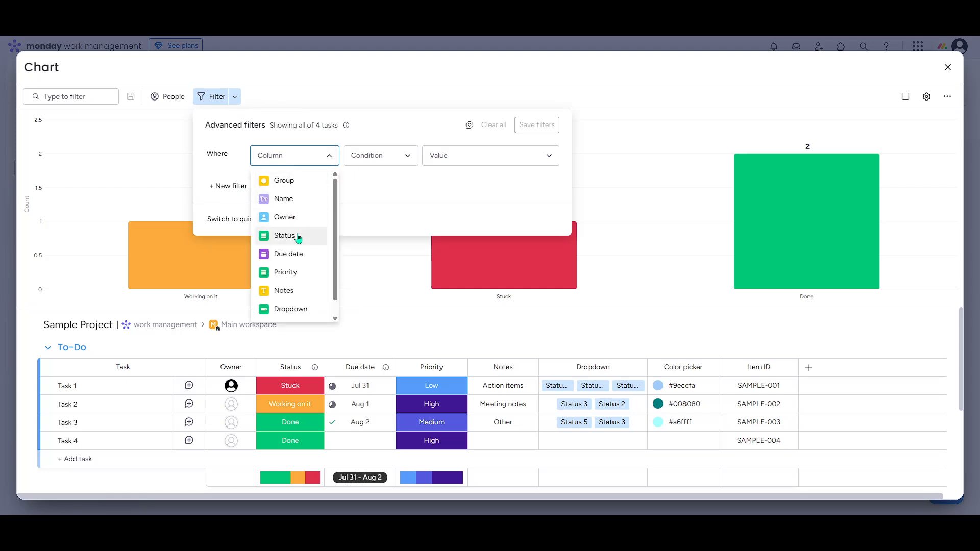
pyautogui.scroll(-1, 300, 245)
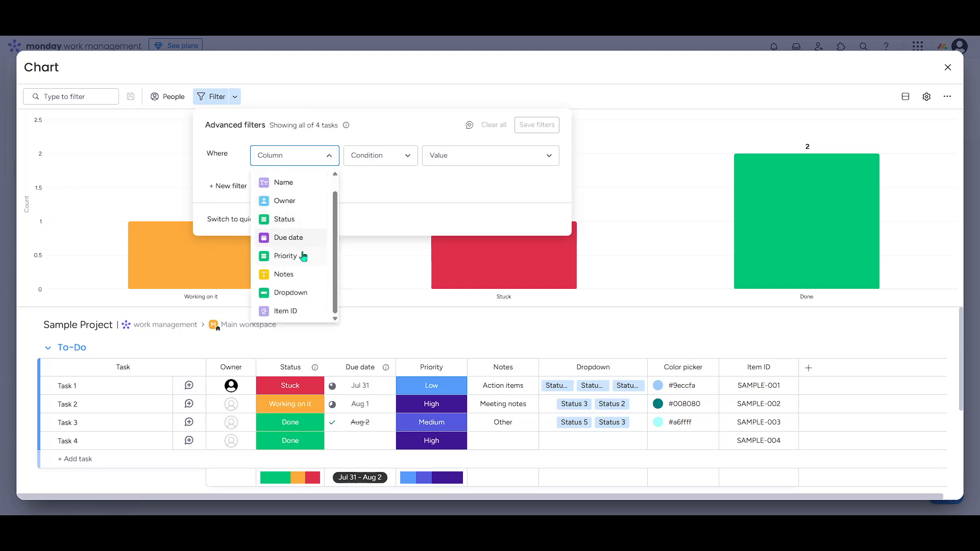
pyautogui.click(300, 255)
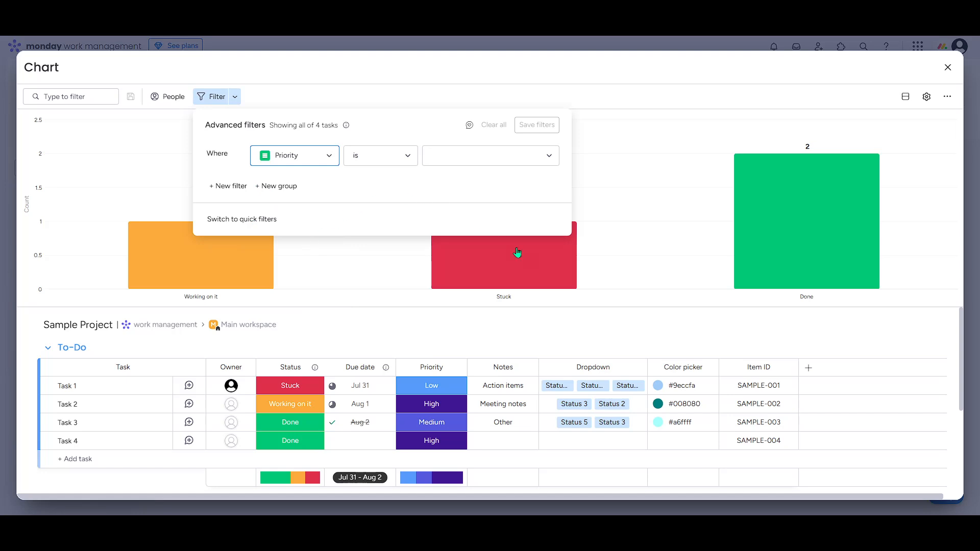
# Inspect the tasks behind the chart's Stuck bar and return to the customizable view
pyautogui.click(542, 274)
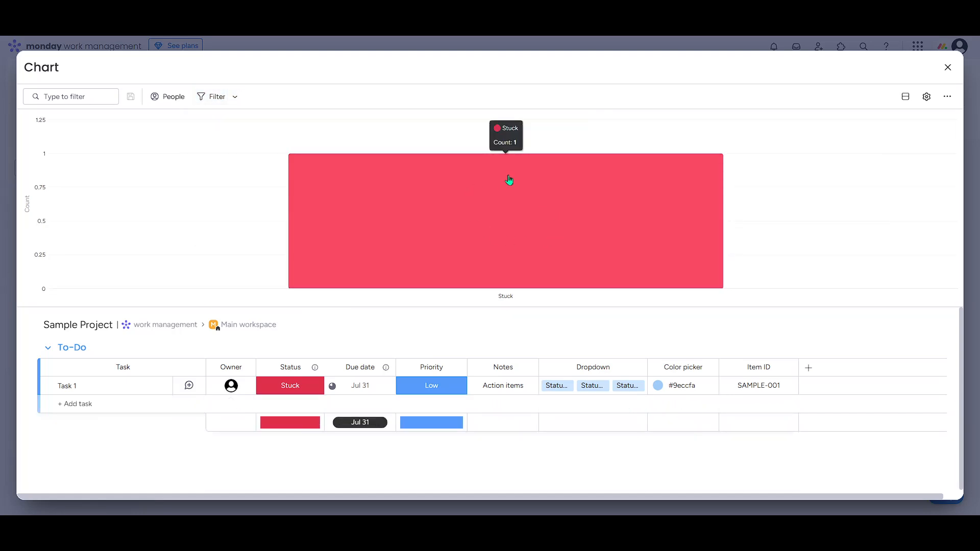
pyautogui.click(948, 67)
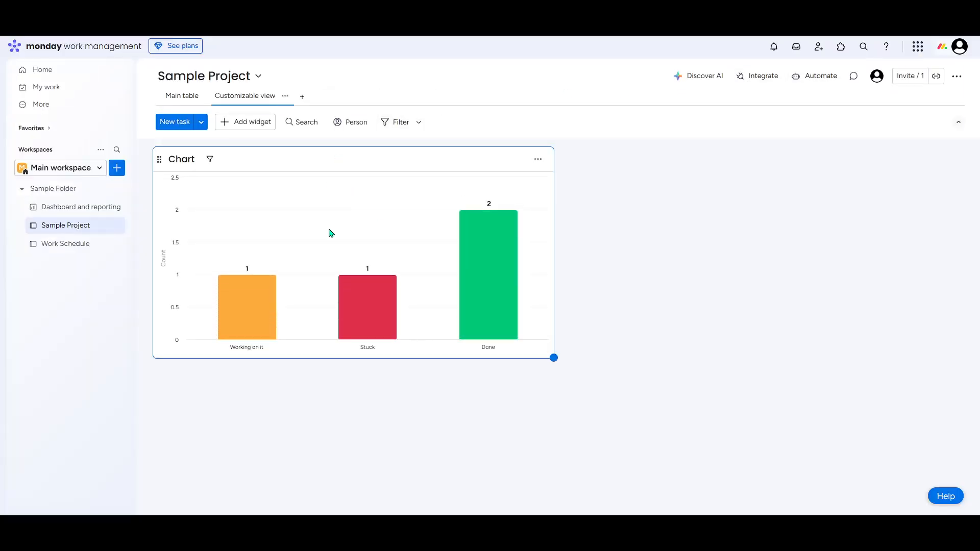
pyautogui.moveTo(396, 286)
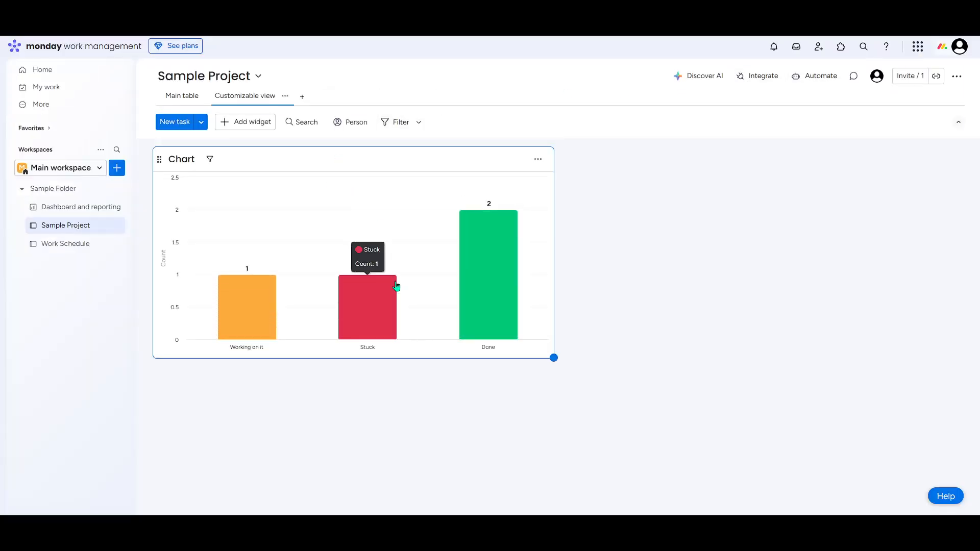
pyautogui.click(201, 124)
pyautogui.click(201, 125)
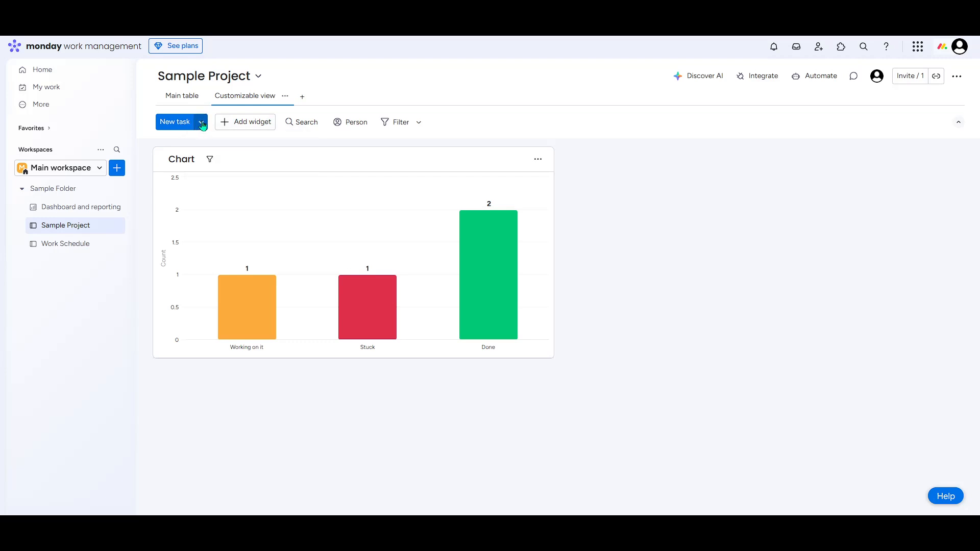
# Add a Numbers widget to the customizable view and delete it again
pyautogui.click(250, 123)
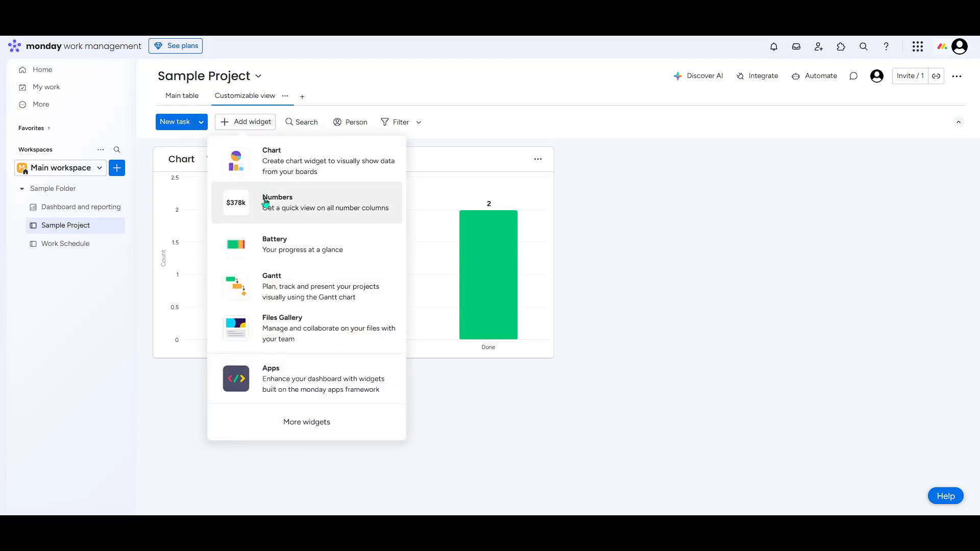
pyautogui.click(269, 211)
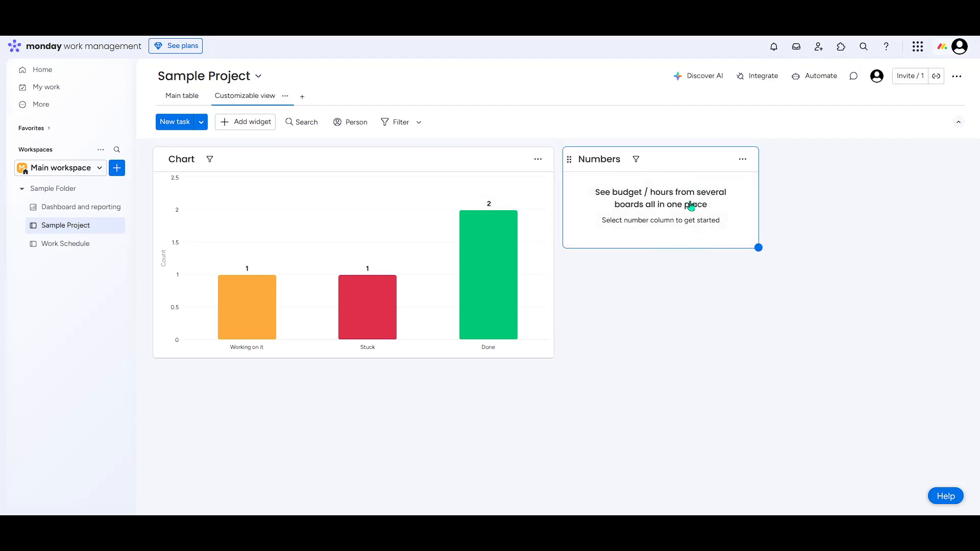
pyautogui.click(746, 166)
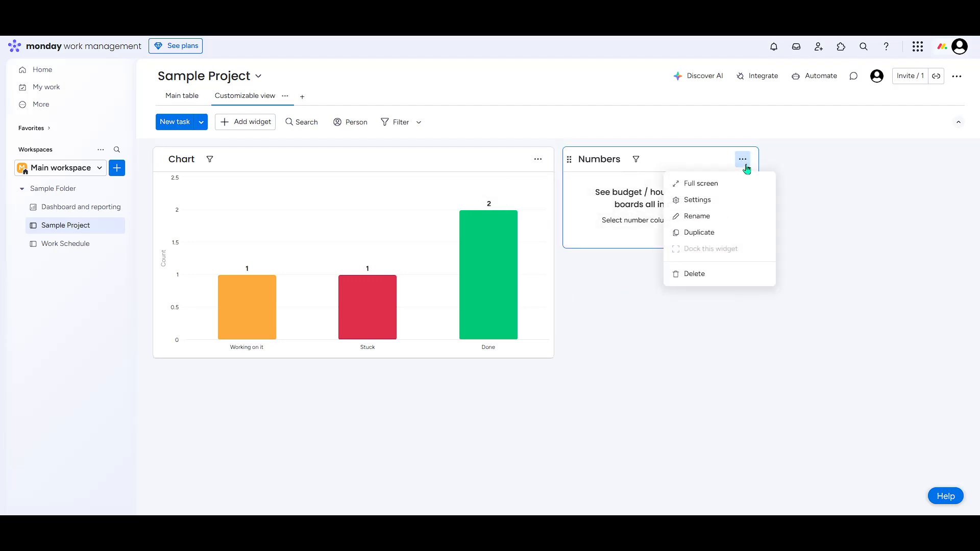
pyautogui.click(715, 276)
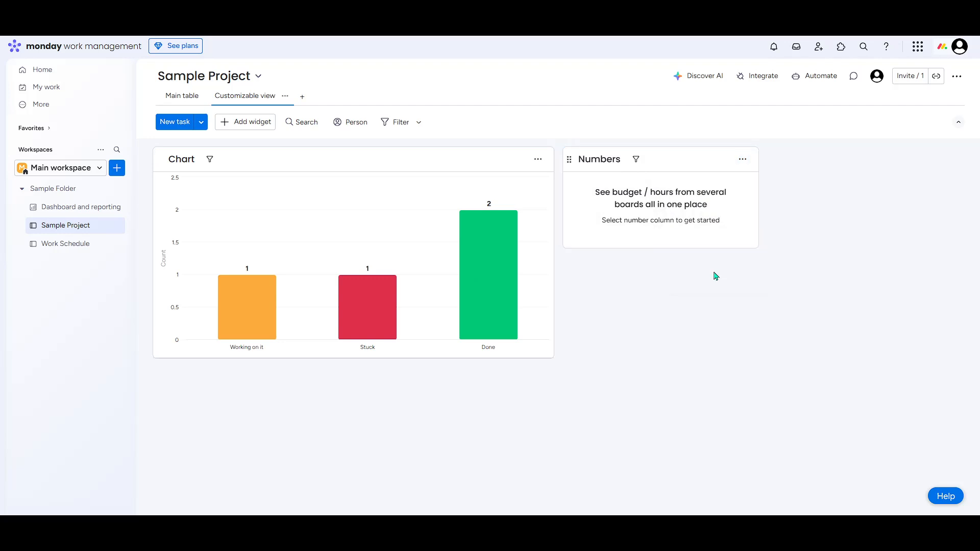
# Add a Battery widget to the customizable view
pyautogui.click(266, 128)
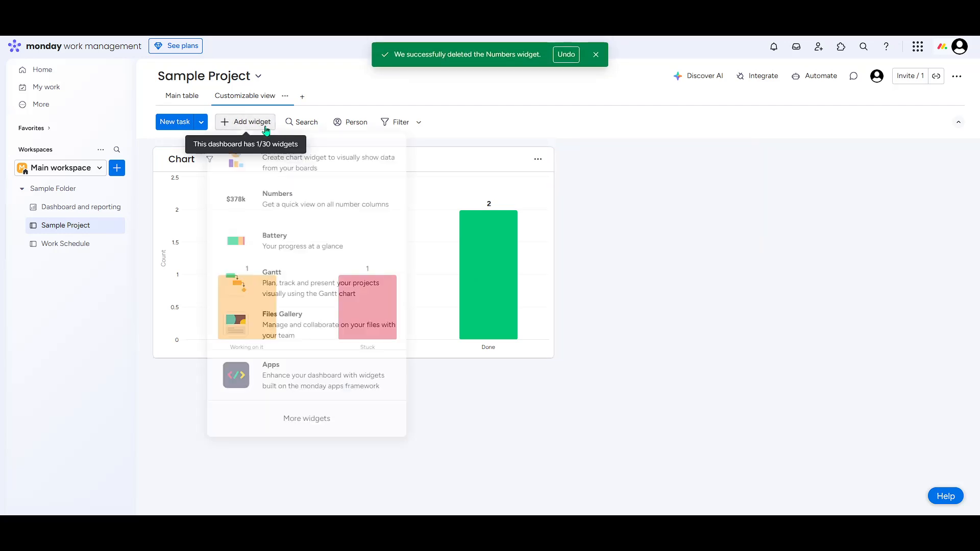
pyautogui.click(270, 248)
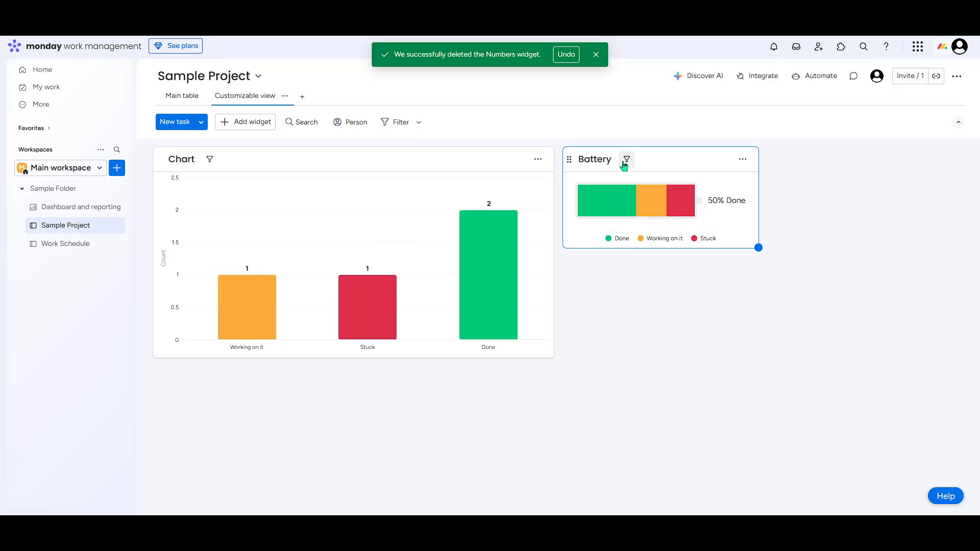
pyautogui.click(743, 160)
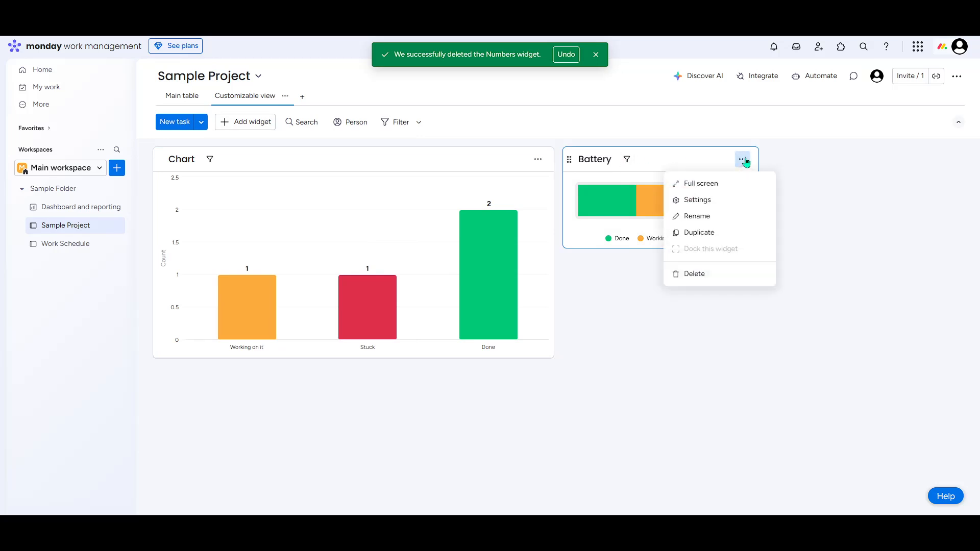
pyautogui.click(744, 161)
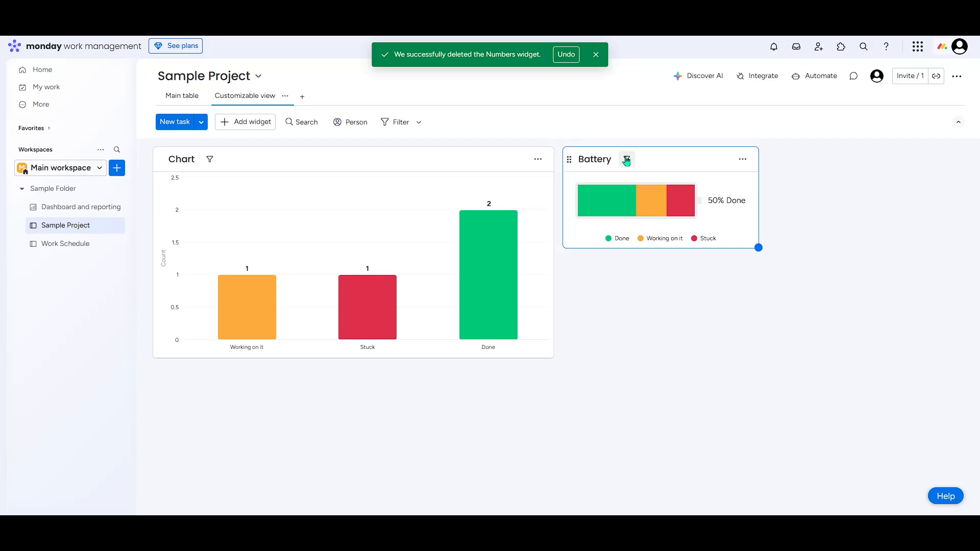
# Add a Gantt widget to the customizable view and open Task 1's details from its timeline bar
pyautogui.click(263, 124)
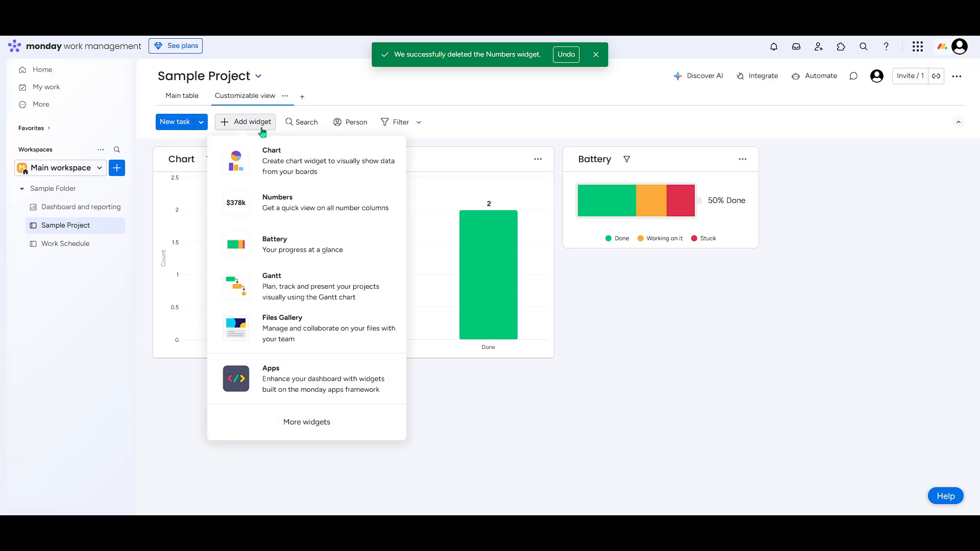
pyautogui.click(280, 289)
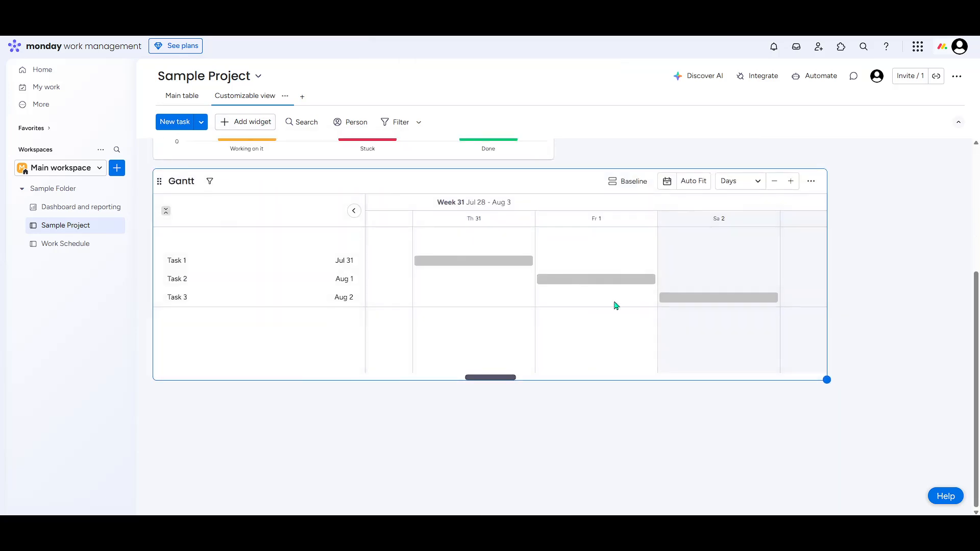
pyautogui.click(469, 263)
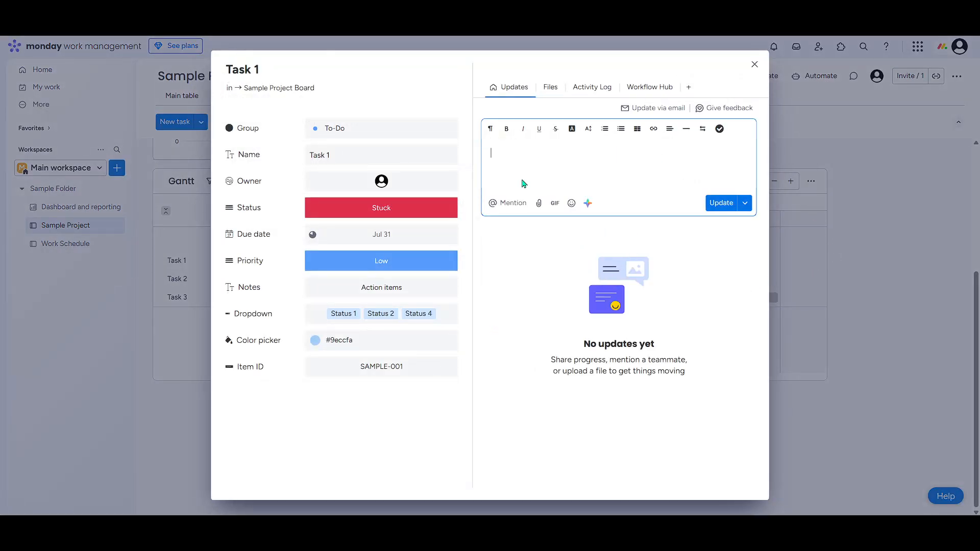
# Close Task 1's details and move the Battery widget below the Gantt widget
pyautogui.click(831, 261)
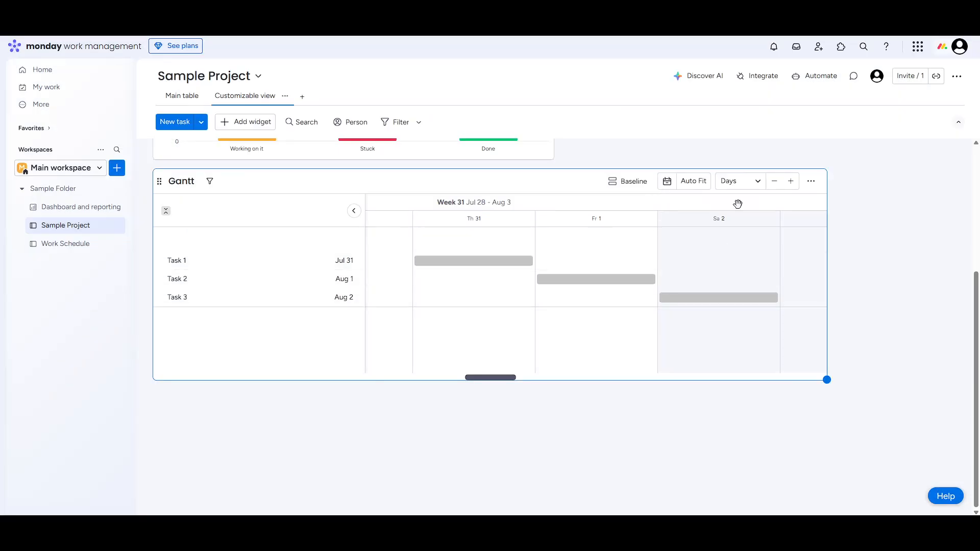
pyautogui.scroll(4, 869, 270)
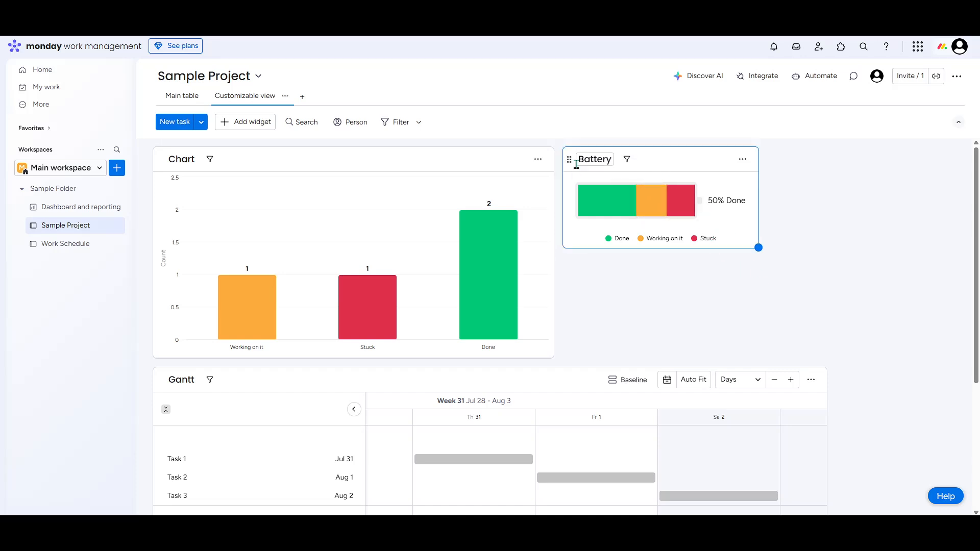
pyautogui.moveTo(569, 159); pyautogui.dragTo(173, 376)
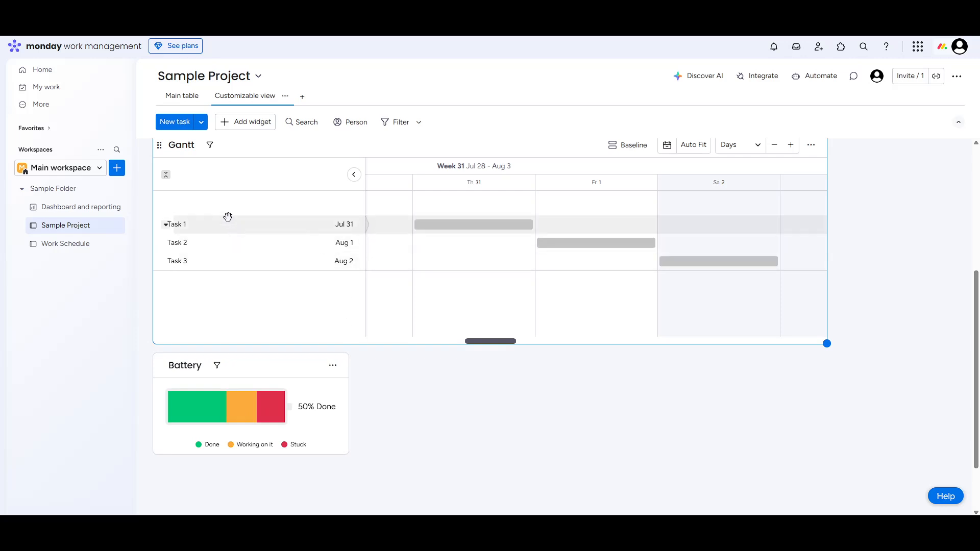
# Move the Gantt widget above the Chart widget and place the Battery widget directly to the right of the Chart
pyautogui.scroll(5, 715, 230)
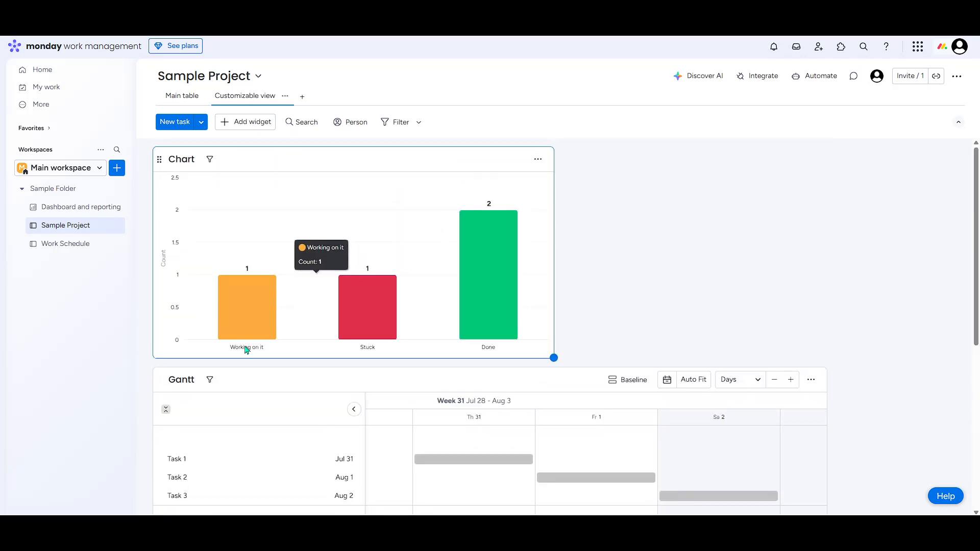
pyautogui.moveTo(160, 379); pyautogui.dragTo(161, 162)
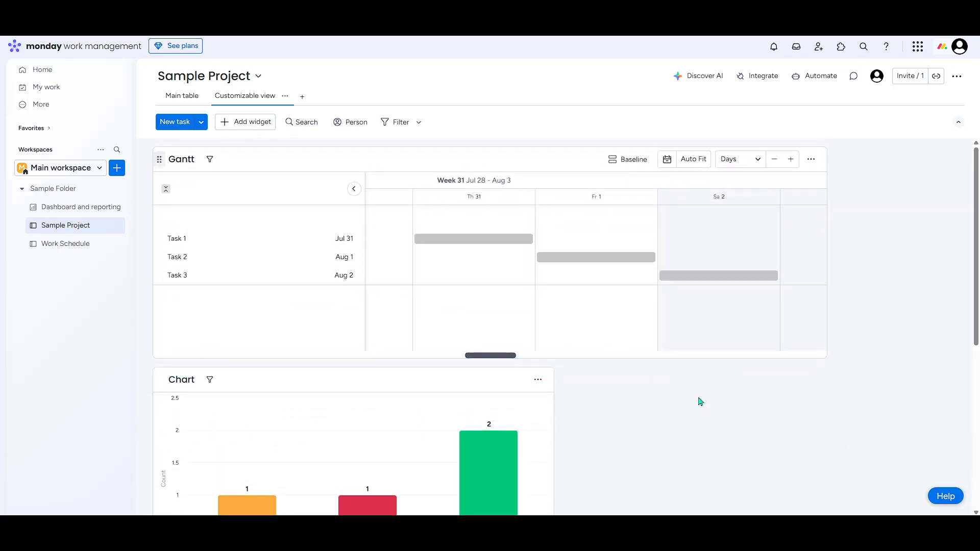
pyautogui.scroll(-5, 692, 407)
pyautogui.scroll(-1, 540, 367)
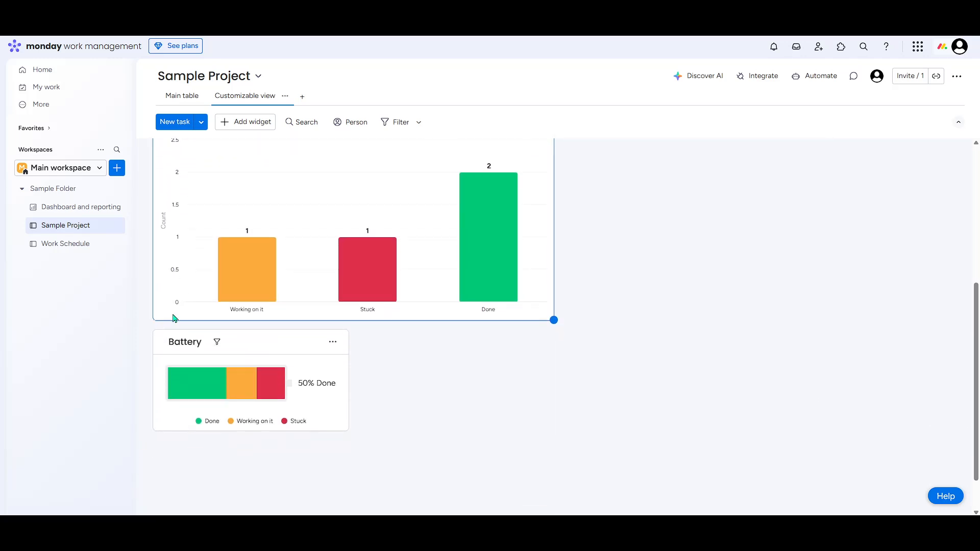
pyautogui.moveTo(157, 342); pyautogui.dragTo(580, 190)
pyautogui.scroll(3, 705, 385)
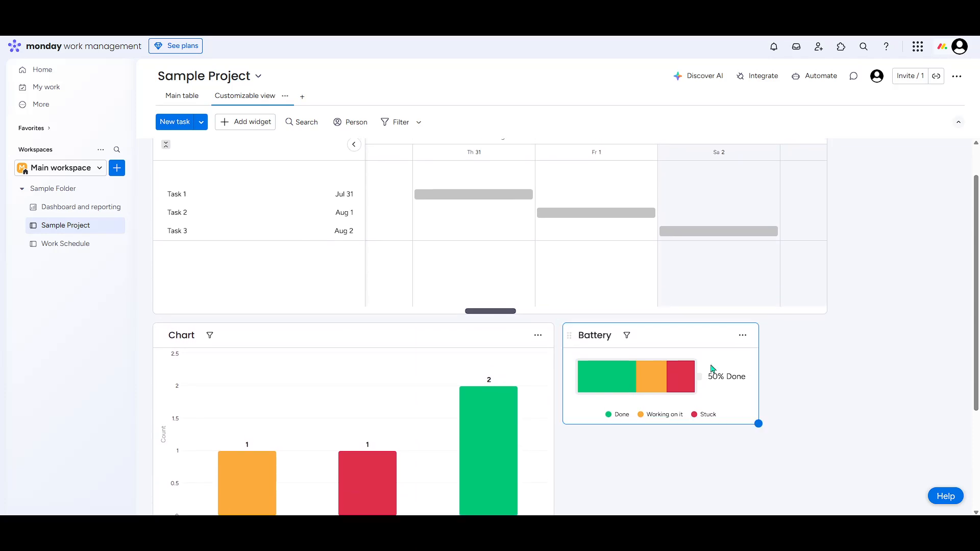
pyautogui.scroll(1, 637, 418)
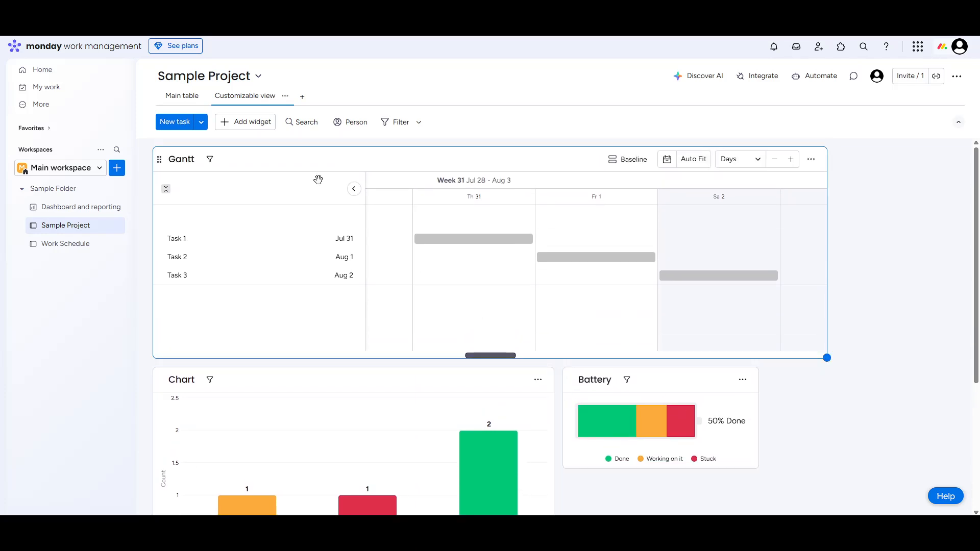
# Add a Files Gallery widget to the customizable view and look over its contents
pyautogui.click(247, 122)
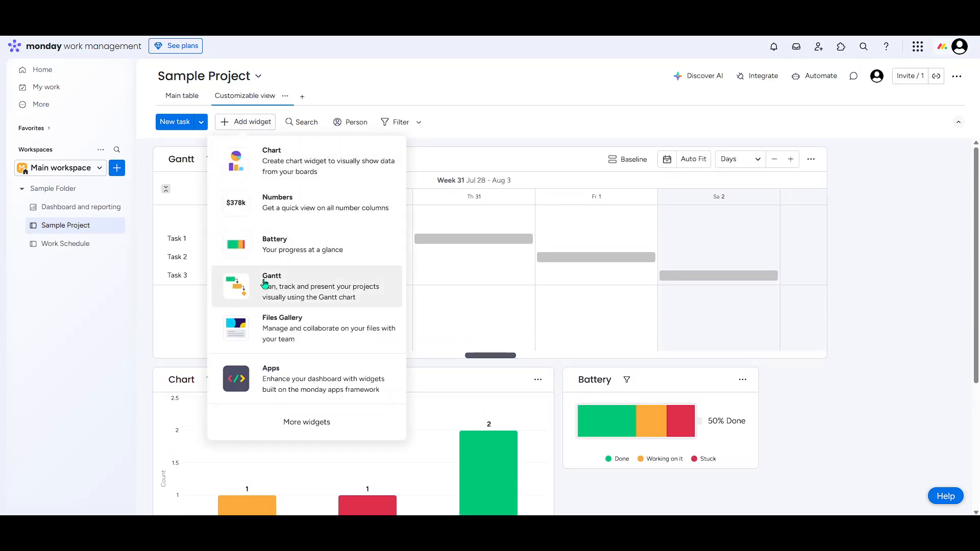
pyautogui.click(289, 335)
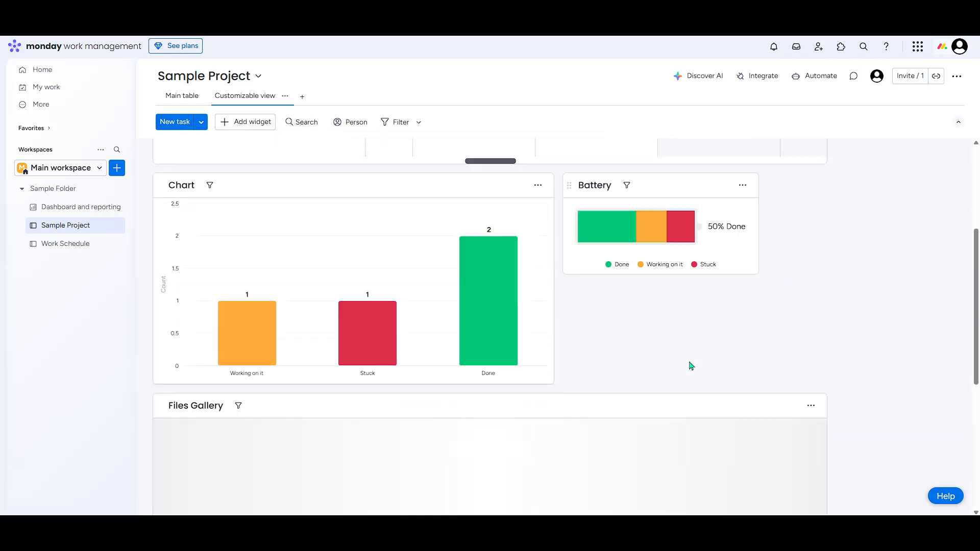
pyautogui.scroll(-6, 689, 363)
pyautogui.scroll(1, 418, 266)
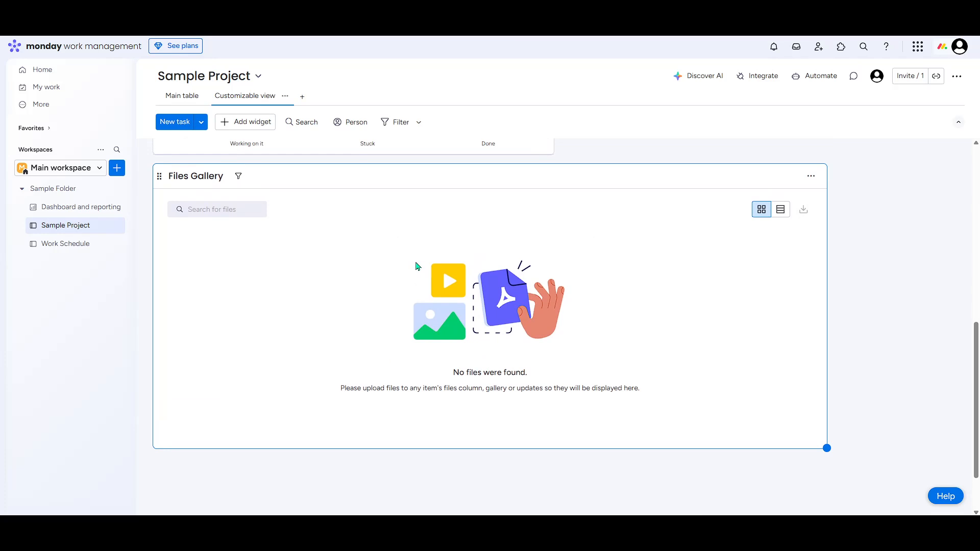
pyautogui.scroll(1, 587, 365)
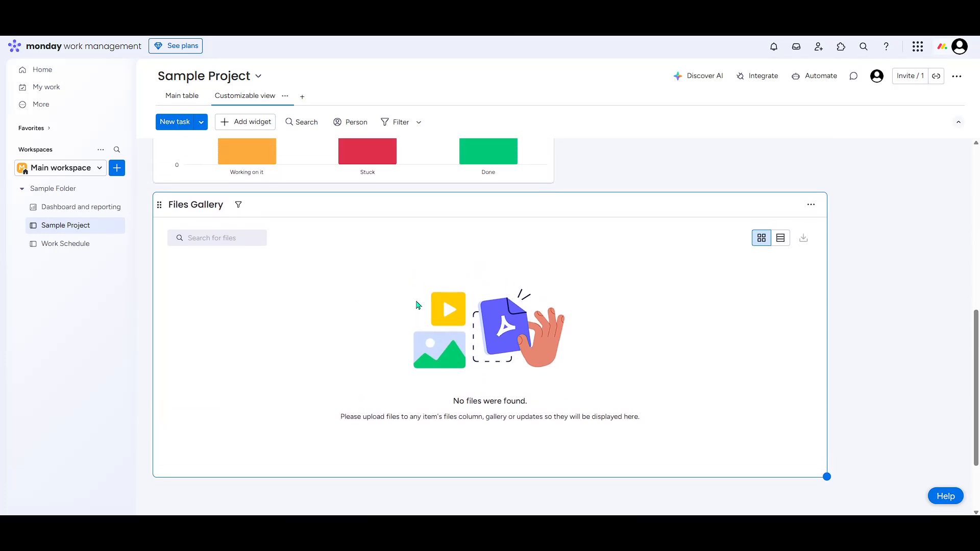